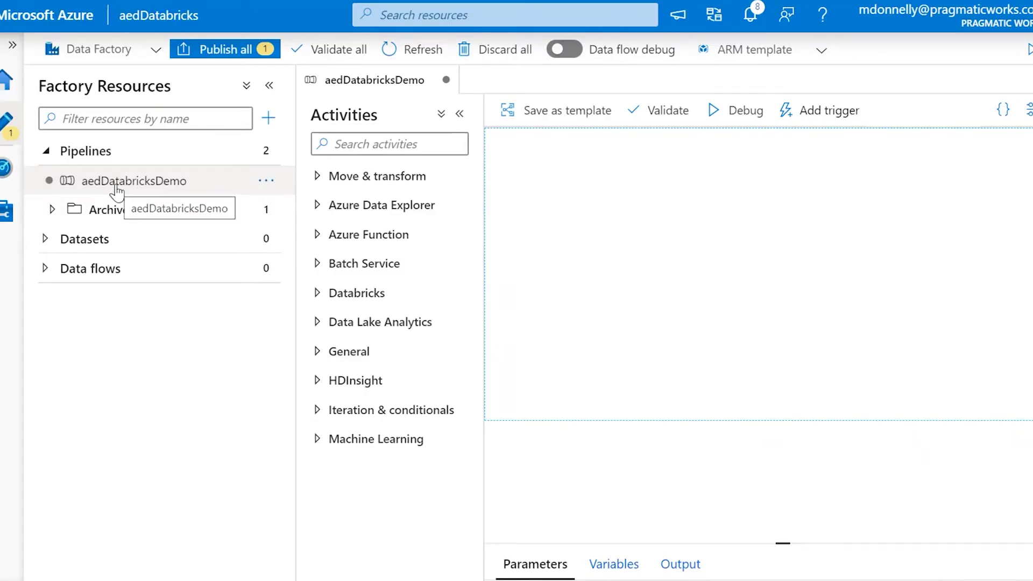
# Step: Add a Databricks Notebook activity to the aedDatabricksDemo pipeline and assign it the AzureDatabricks_LinkedService linked service
pyautogui.click(365, 301)
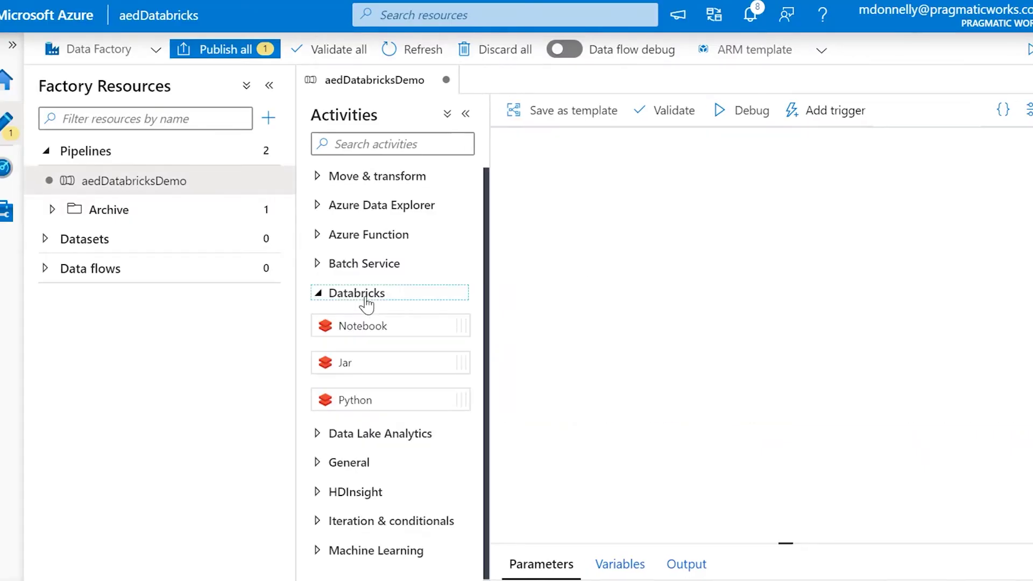
pyautogui.moveTo(354, 321); pyautogui.dragTo(717, 262)
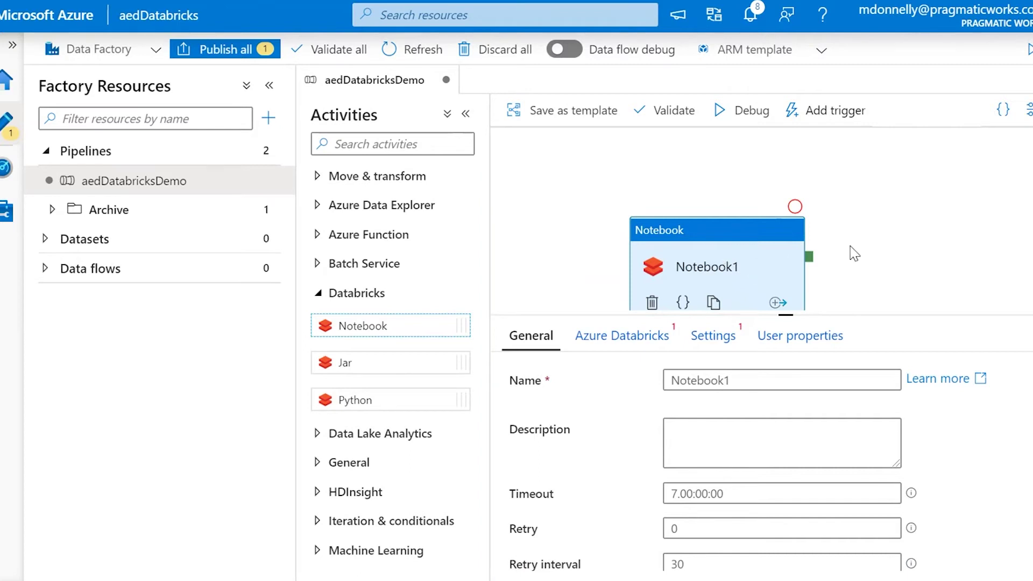
pyautogui.click(623, 338)
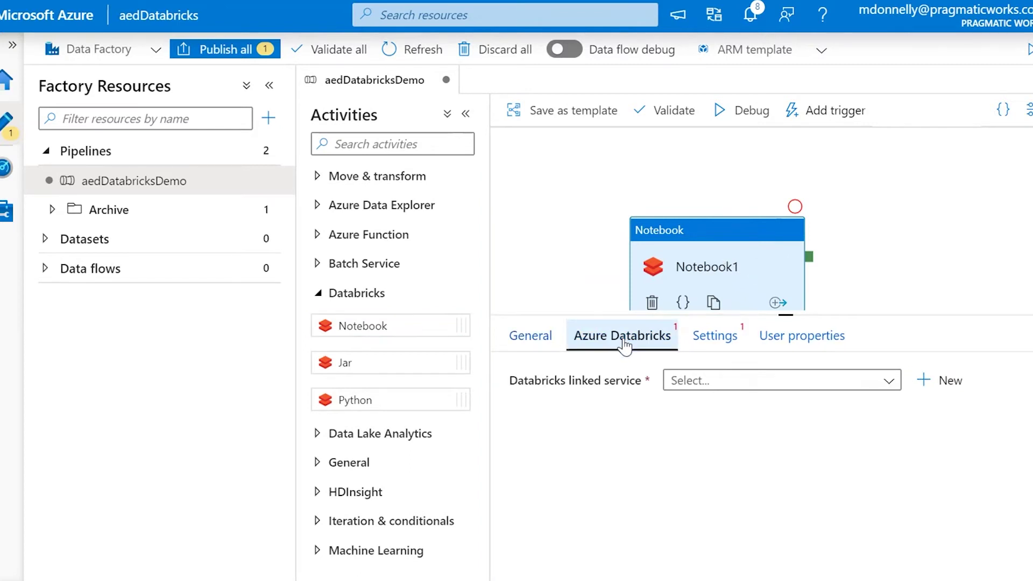
pyautogui.click(753, 386)
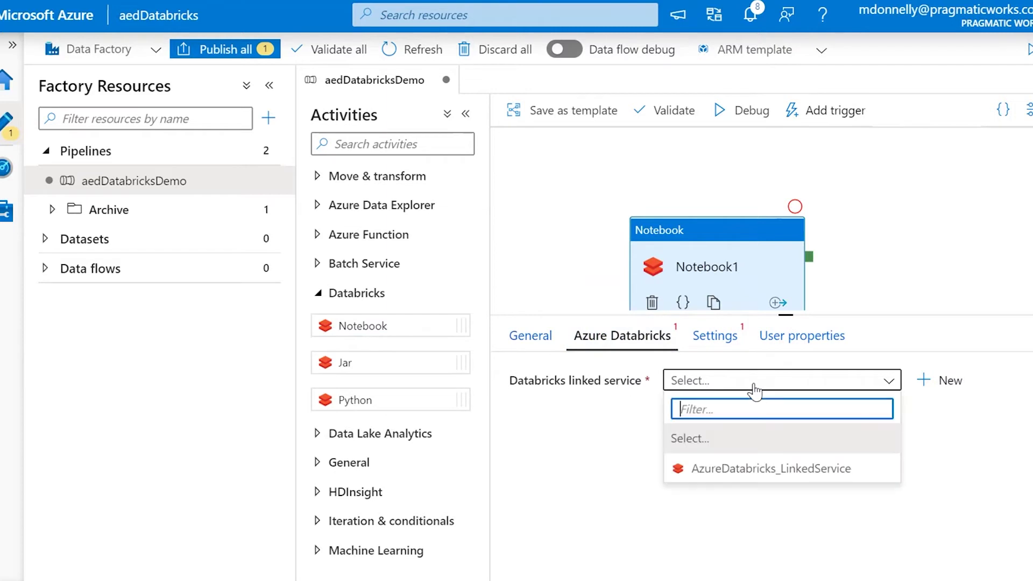
pyautogui.click(750, 470)
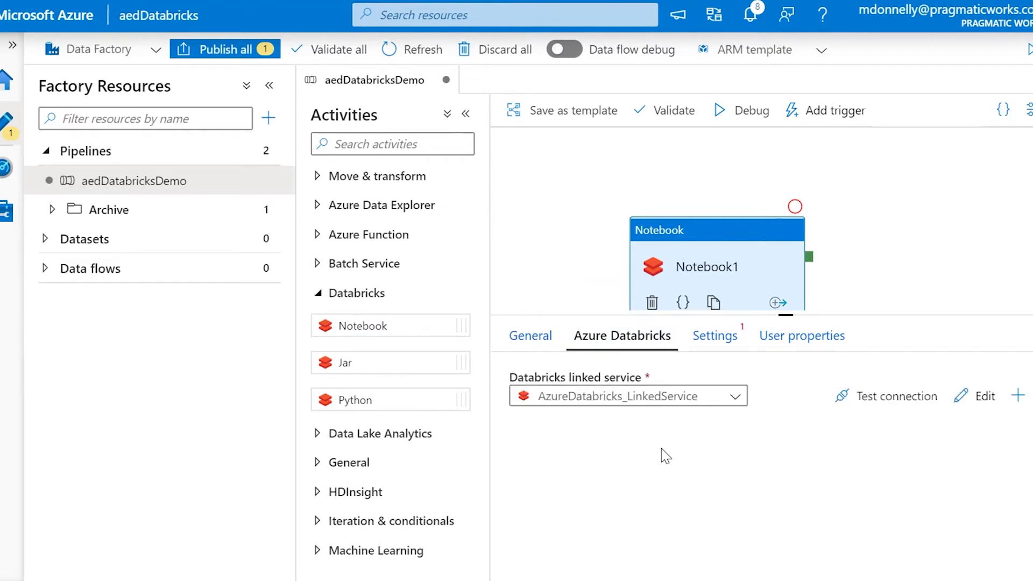
# Step: Examine the workspace URL, access token and cluster settings of AzureDatabricks_LinkedService, including the account options in the Databricks workspace where tokens are managed
pyautogui.click(7, 212)
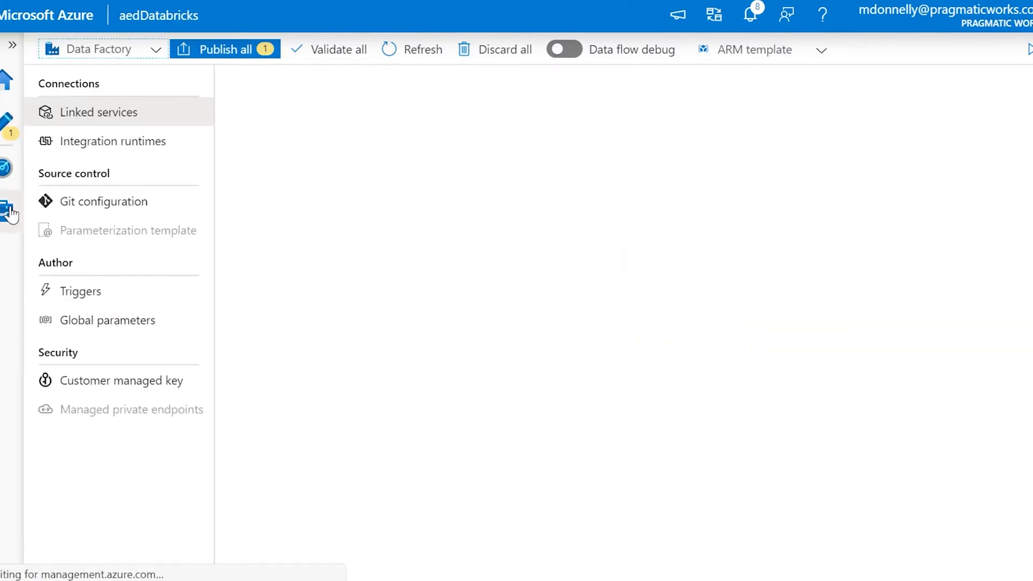
pyautogui.click(347, 248)
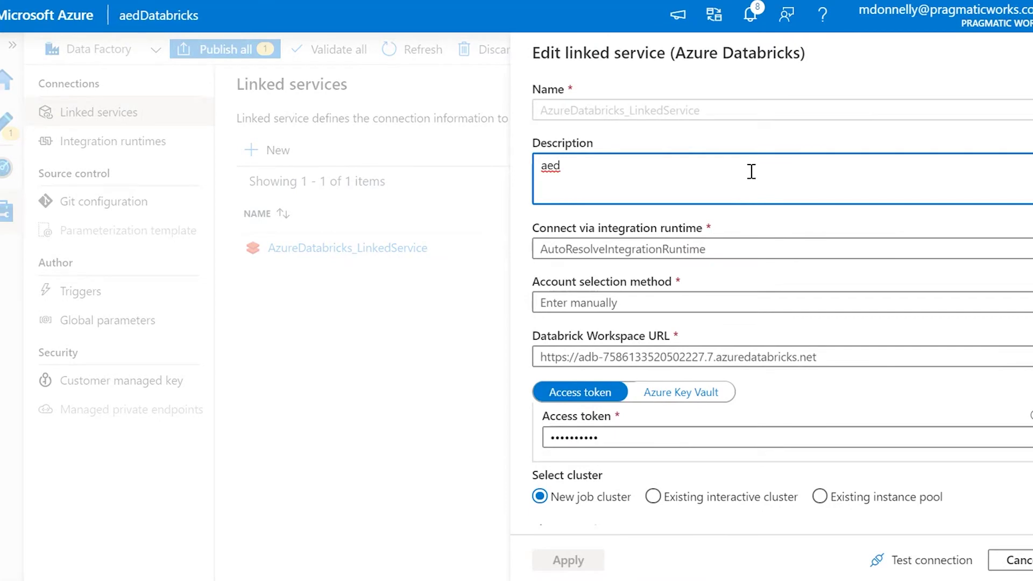
pyautogui.scroll(-2, 790, 225)
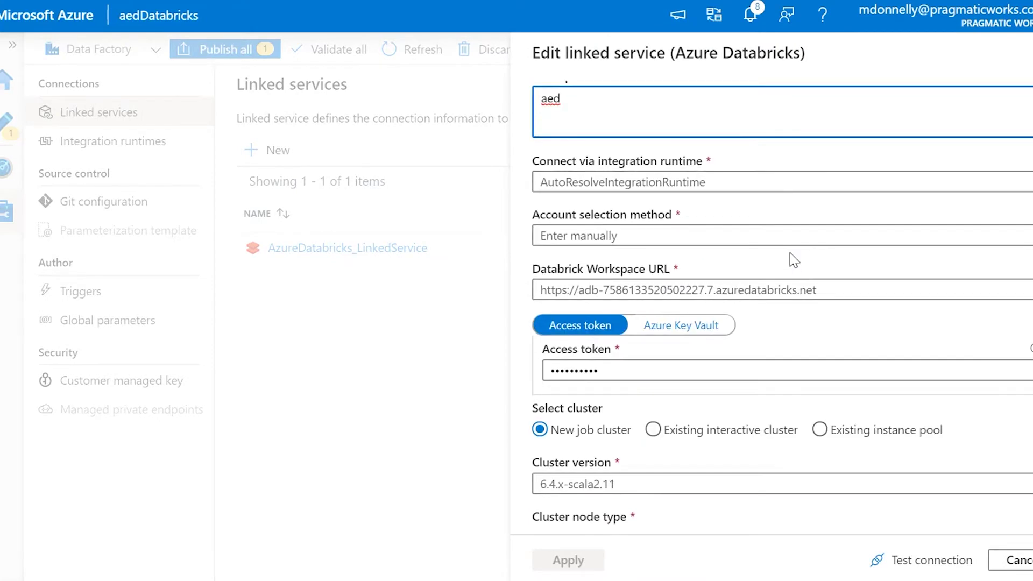
pyautogui.scroll(-4, 793, 261)
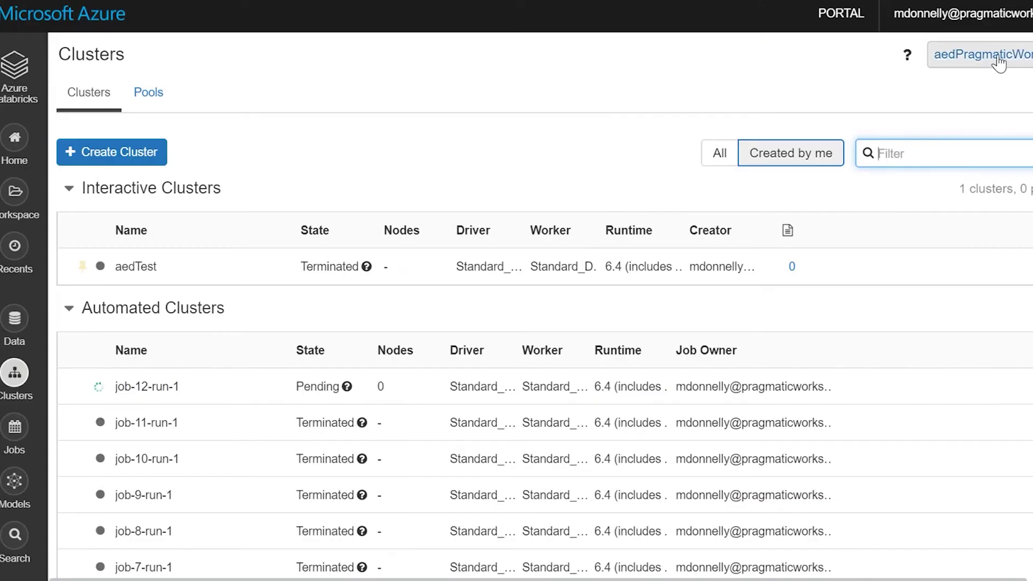
pyautogui.click(995, 61)
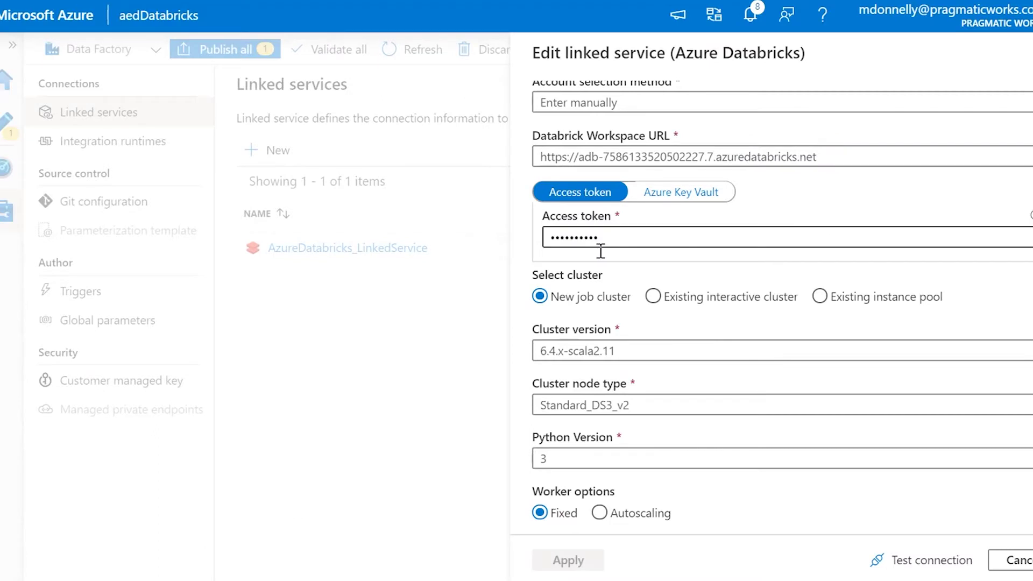
pyautogui.scroll(-1, 669, 288)
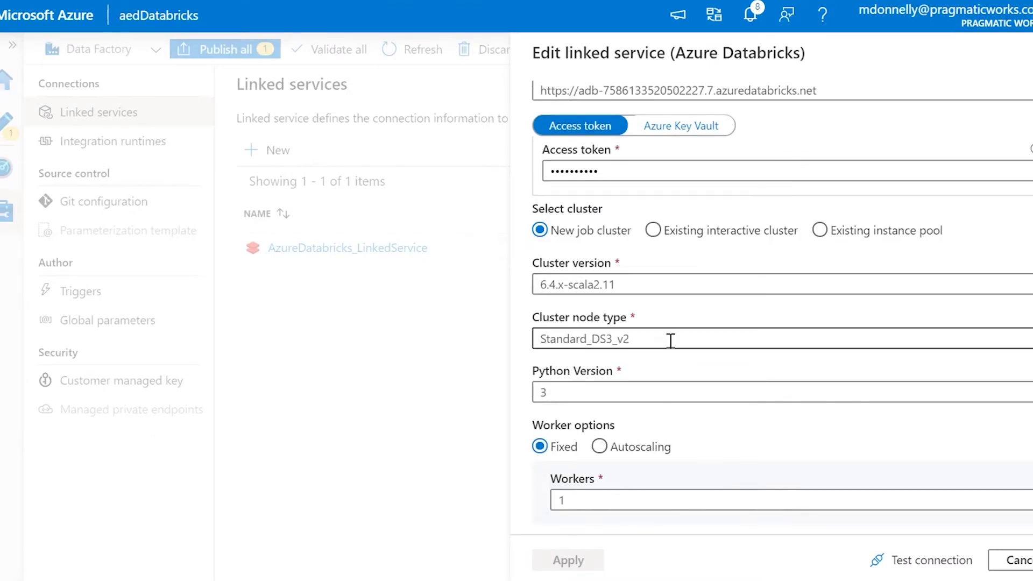
pyautogui.scroll(-1, 669, 340)
pyautogui.scroll(-1, 673, 349)
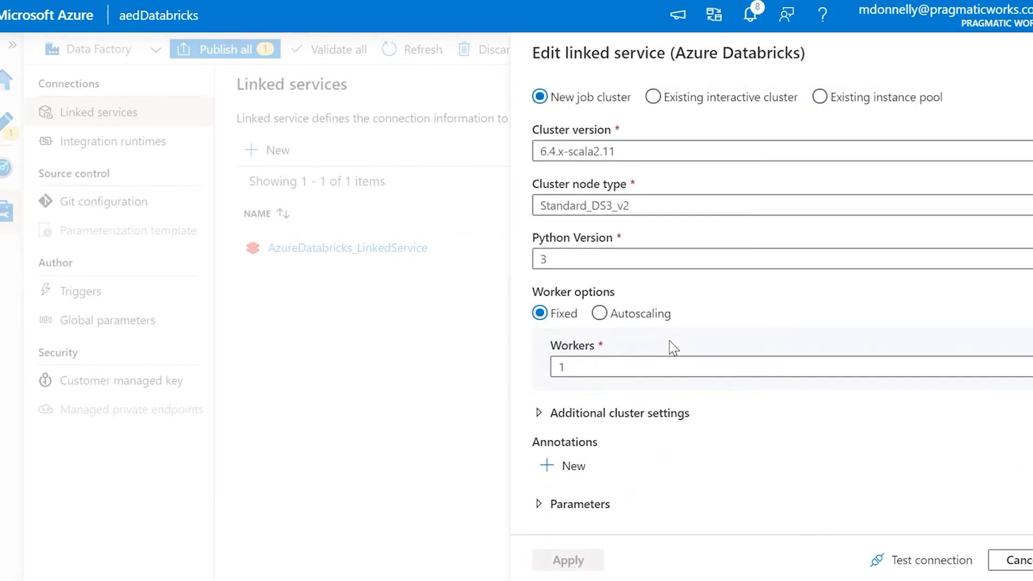
pyautogui.scroll(3, 682, 406)
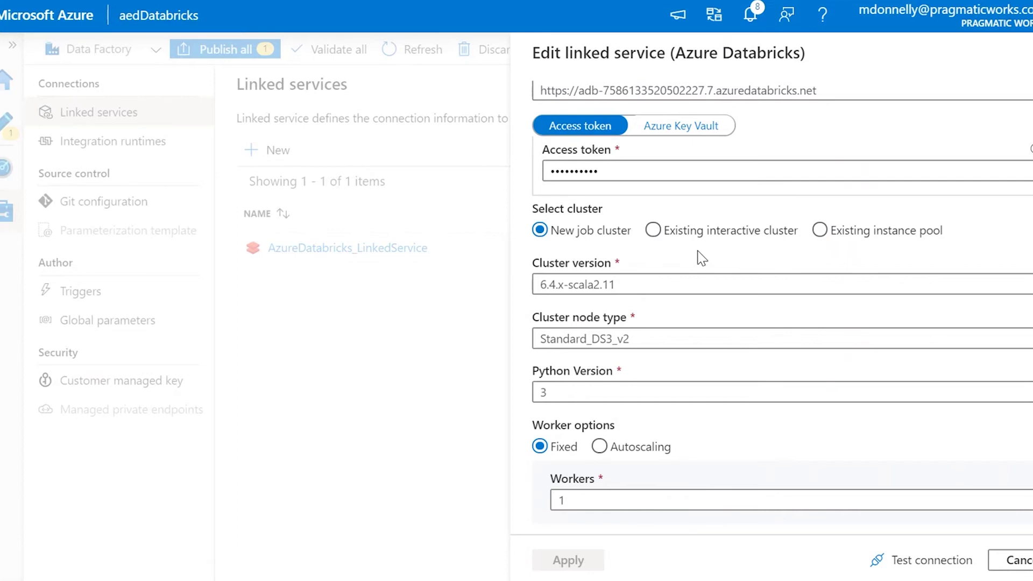
pyautogui.scroll(-3, 702, 258)
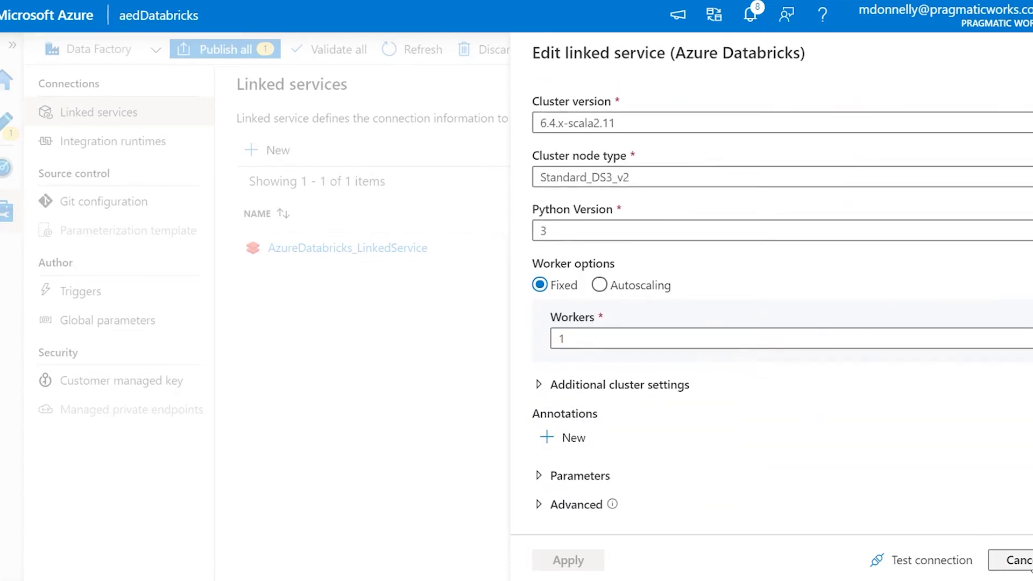
pyautogui.click(1019, 561)
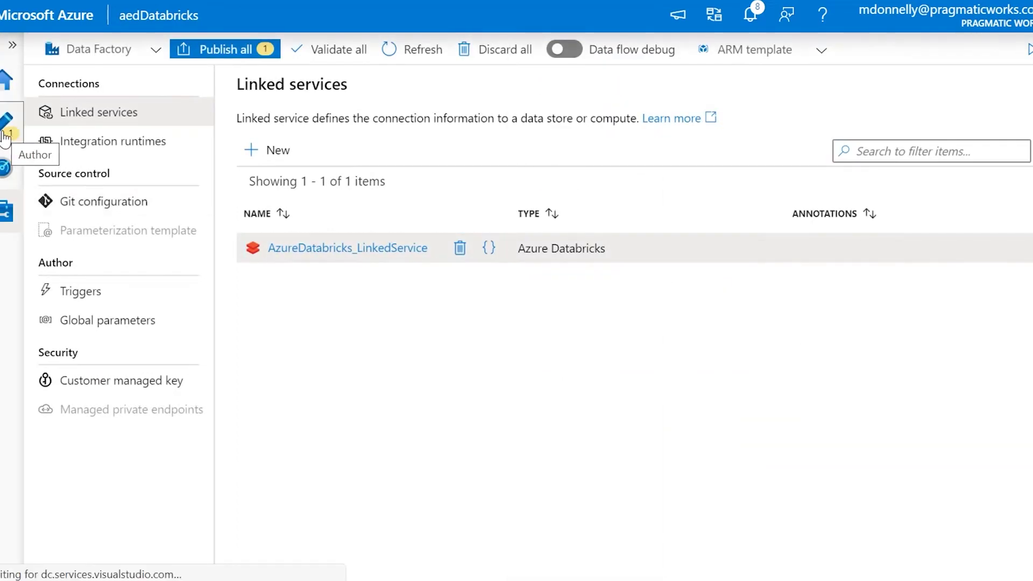
# Step: Return to the pipeline and set the Notebook1 activity's notebook path to /aed/aedNotebook by browsing the aed folder
pyautogui.click(5, 138)
pyautogui.click(777, 175)
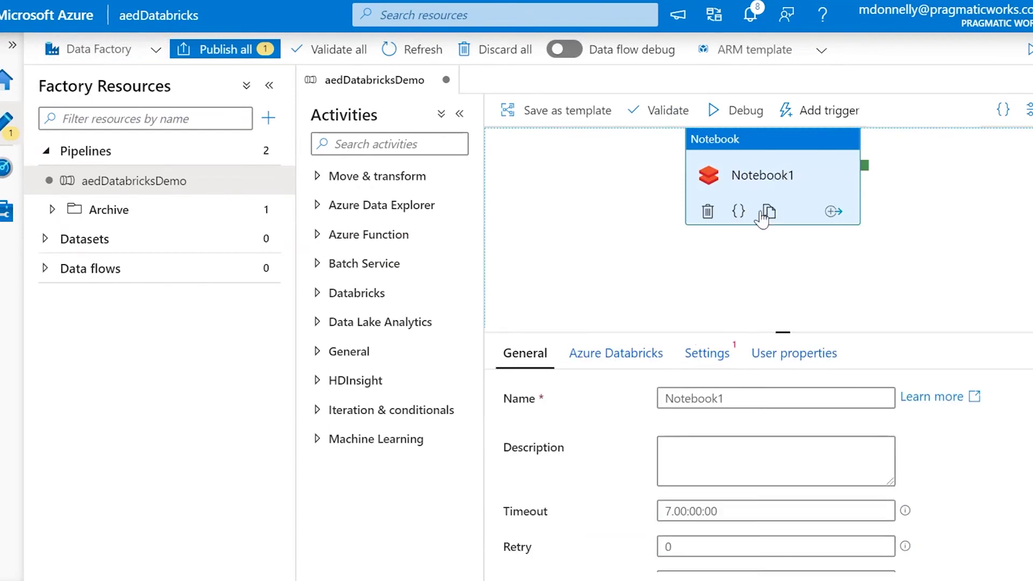
pyautogui.click(644, 347)
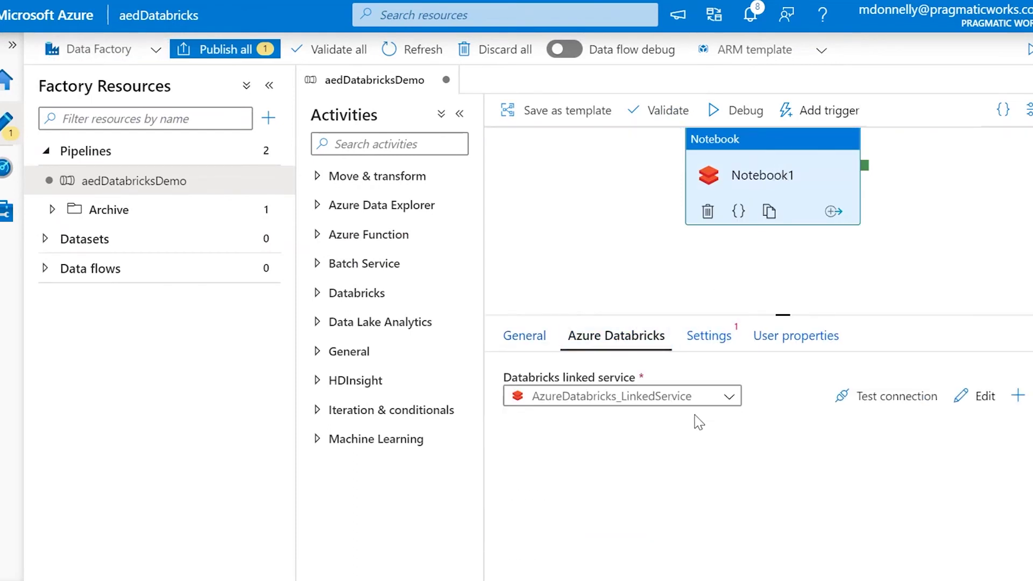
pyautogui.click(709, 345)
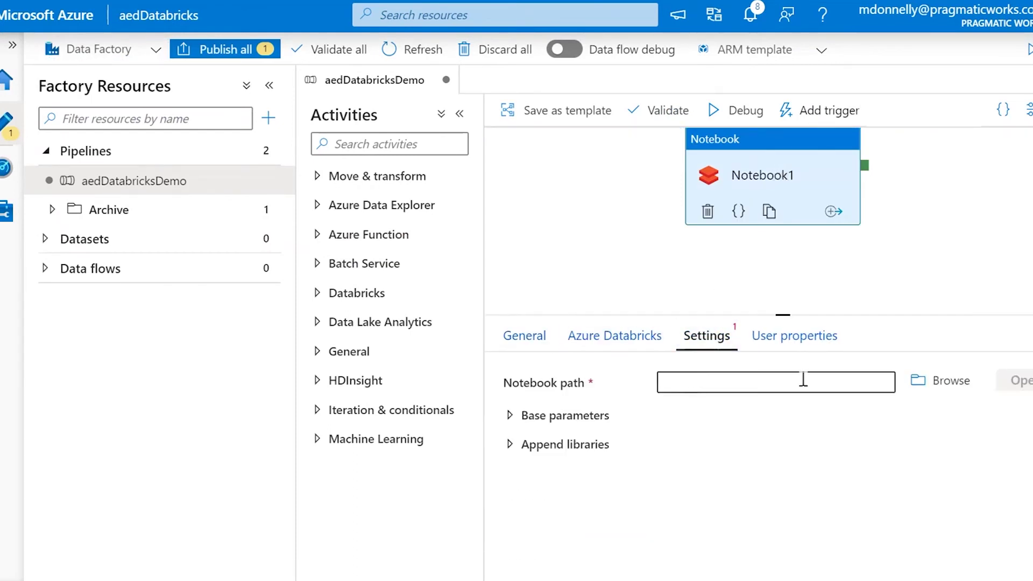
pyautogui.click(927, 382)
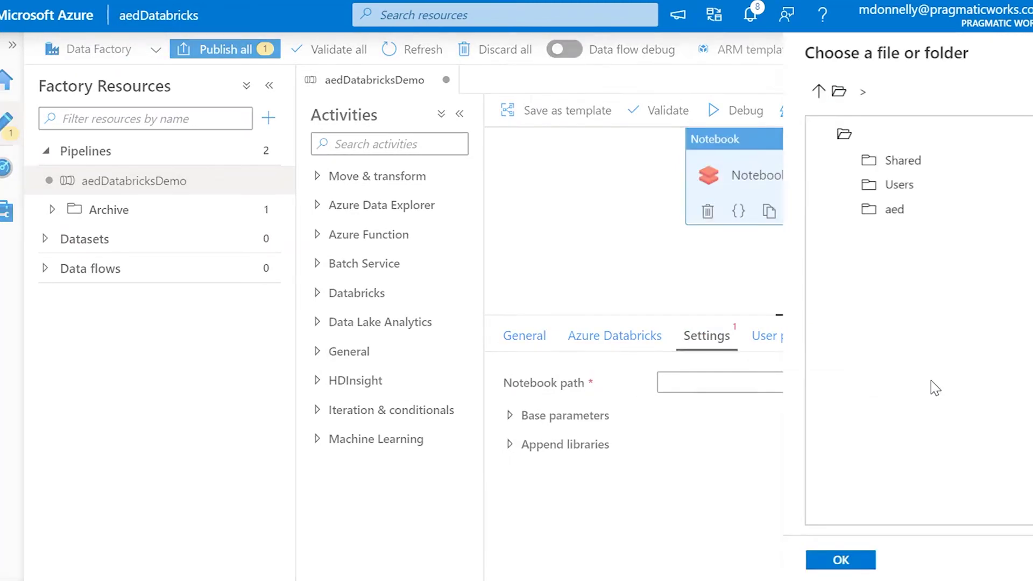
pyautogui.click(625, 210)
pyautogui.doubleClick(625, 210)
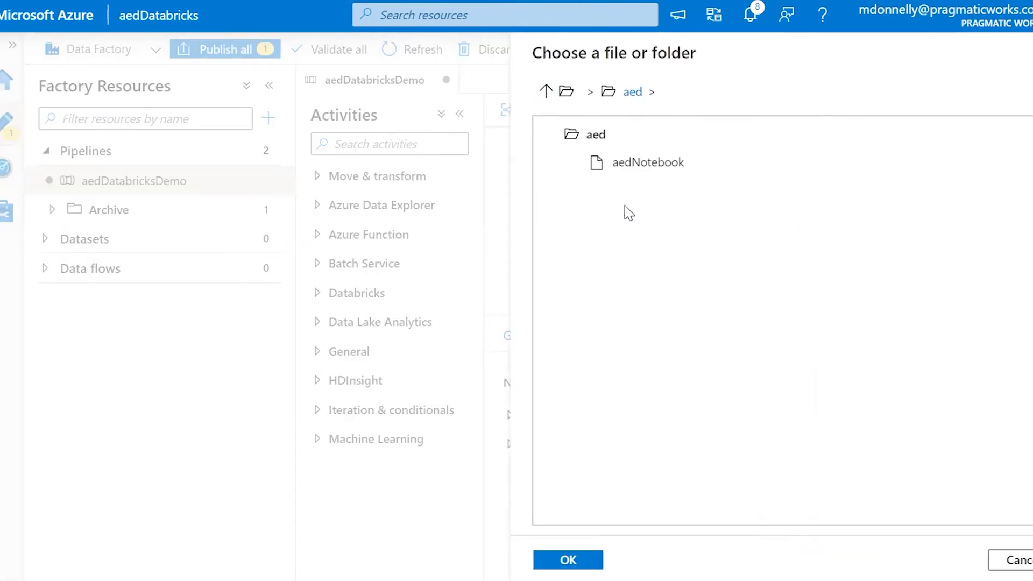
pyautogui.click(659, 169)
pyautogui.click(570, 560)
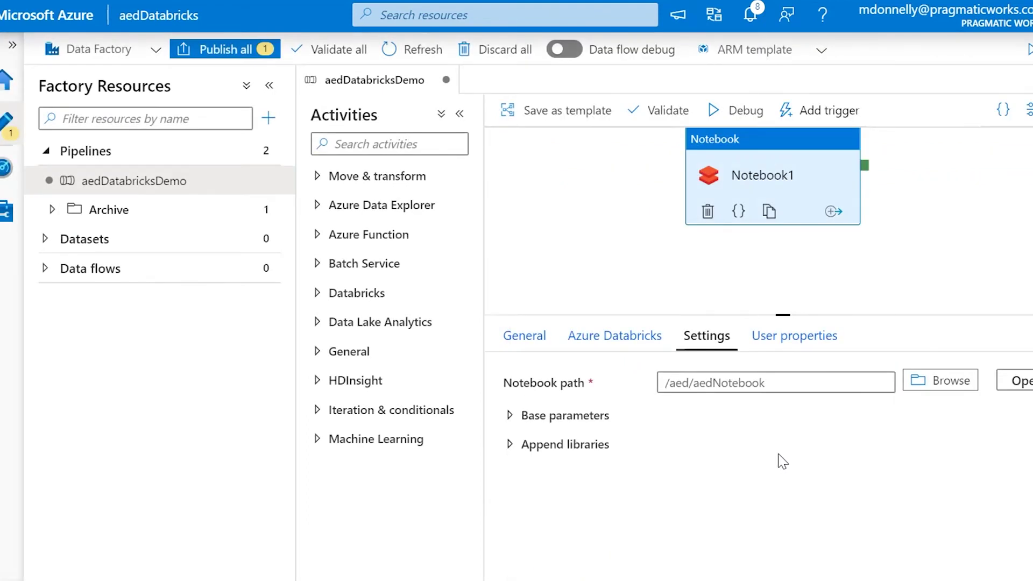
# Step: Add a base parameter named fileName with the value data.csv to the Notebook1 activity
pyautogui.click(545, 418)
pyautogui.click(545, 448)
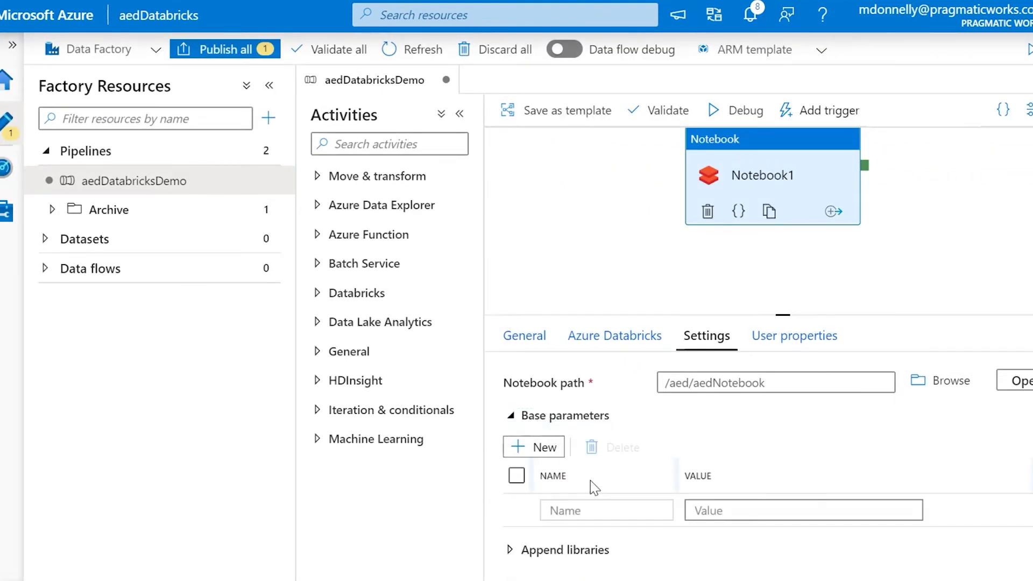
pyautogui.click(592, 509)
pyautogui.write('fileName')
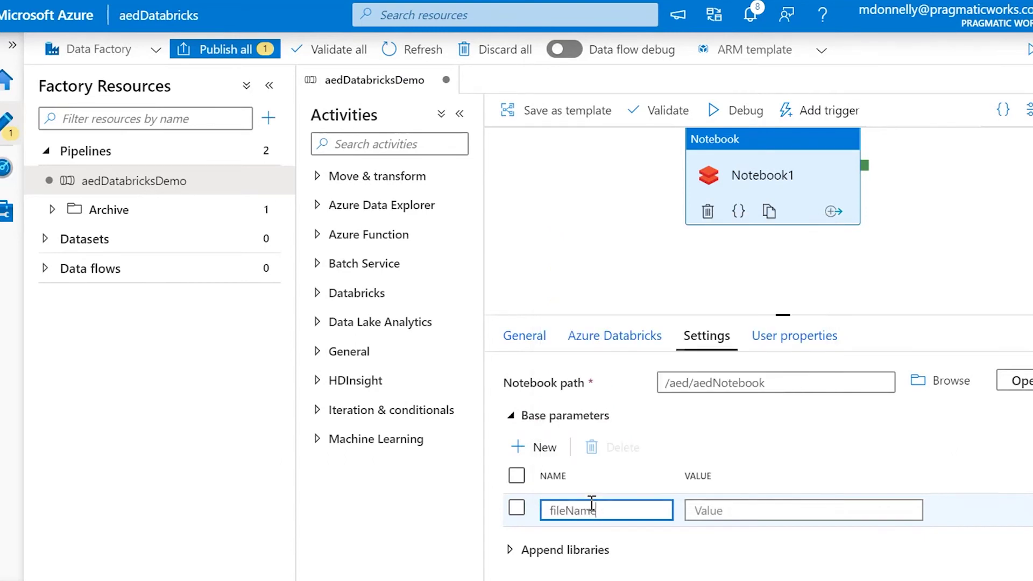
pyautogui.press('Tab')
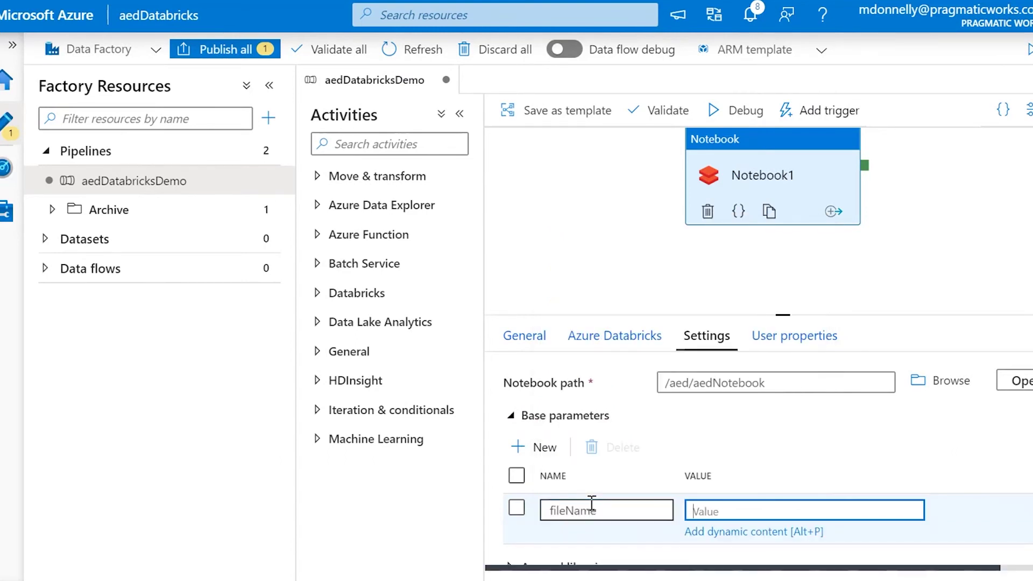
pyautogui.write('data.csv')
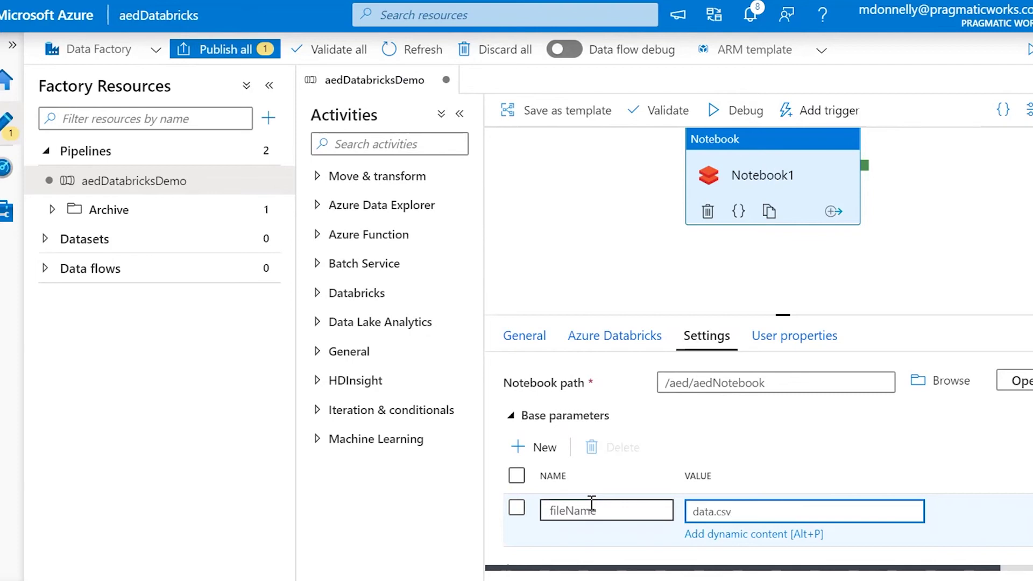
pyautogui.click(741, 432)
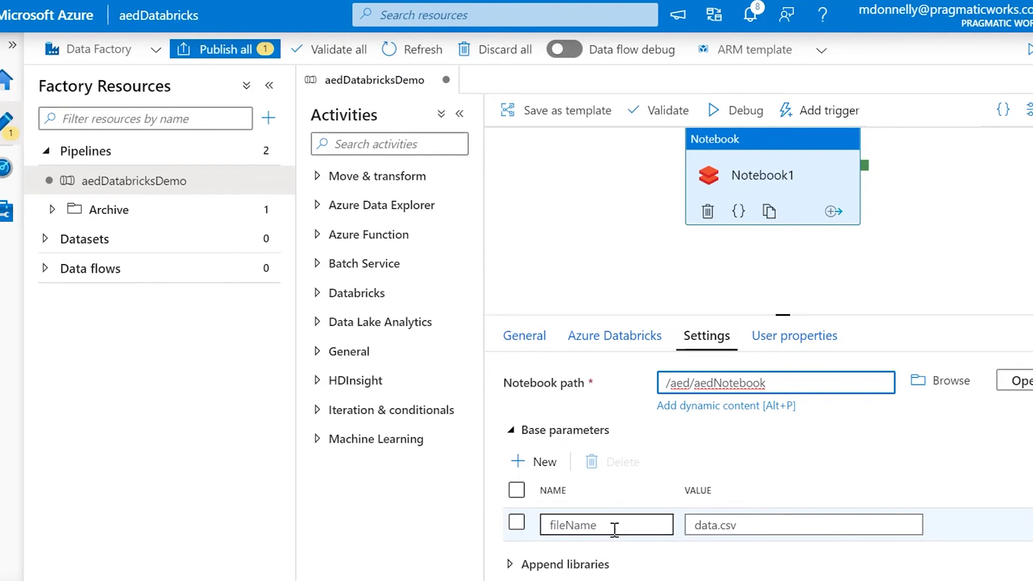
# Step: Publish the pending changes of the aedDatabricksDemo pipeline to the live environment
pyautogui.click(549, 233)
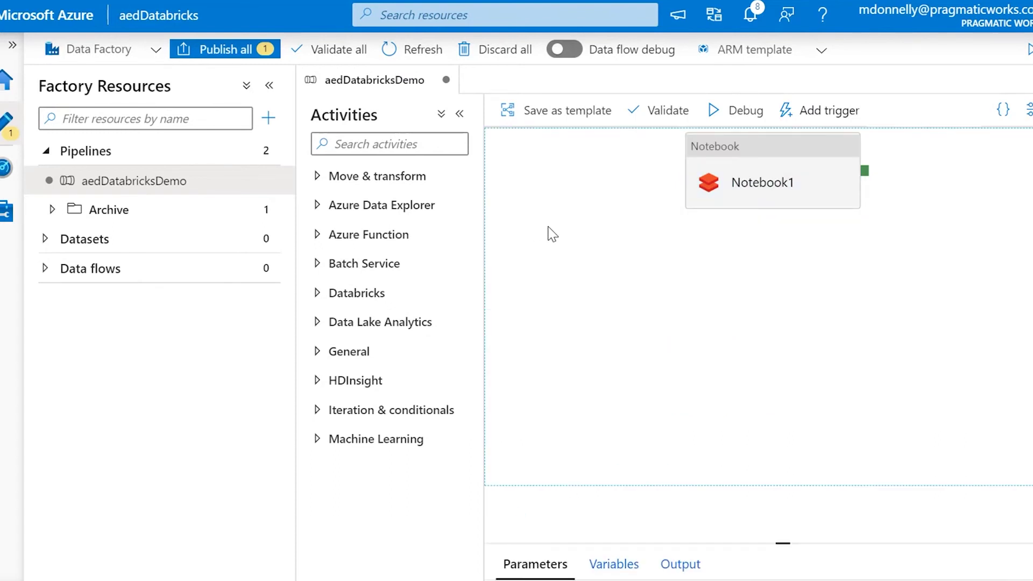
pyautogui.click(241, 54)
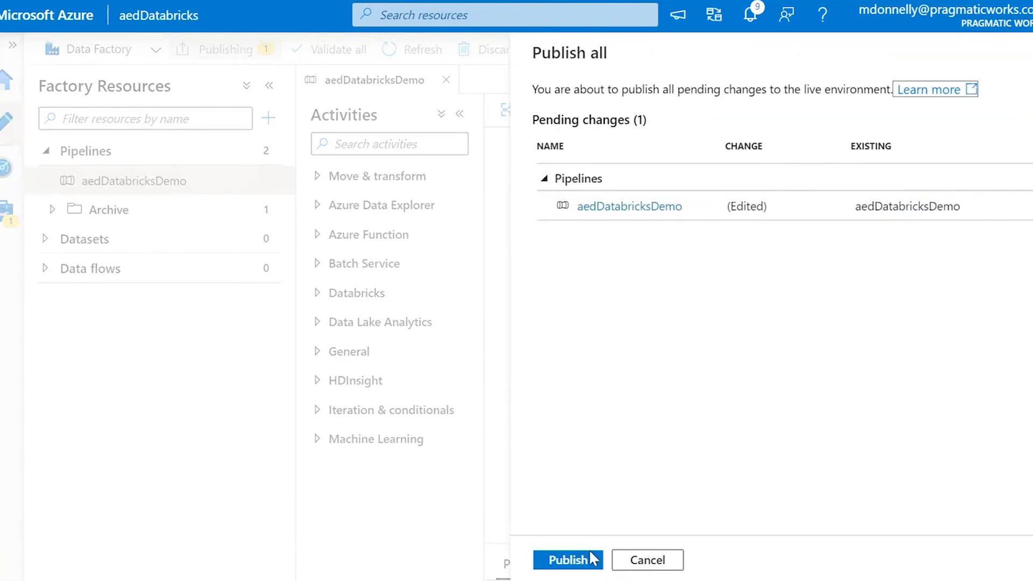
pyautogui.click(580, 563)
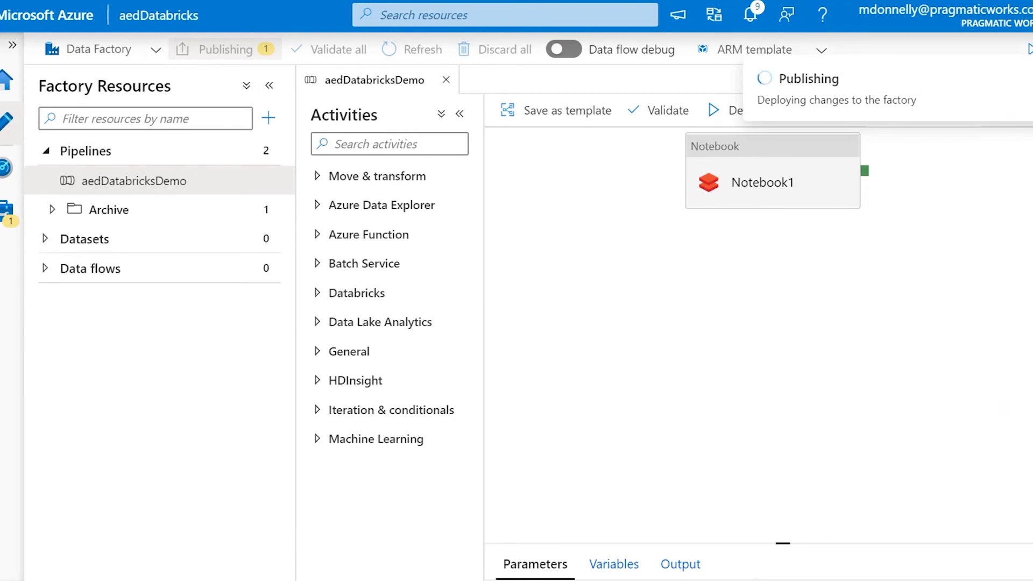
# Step: Trigger an immediate run of the aedDatabricksDemo pipeline using the last published configuration
pyautogui.click(812, 109)
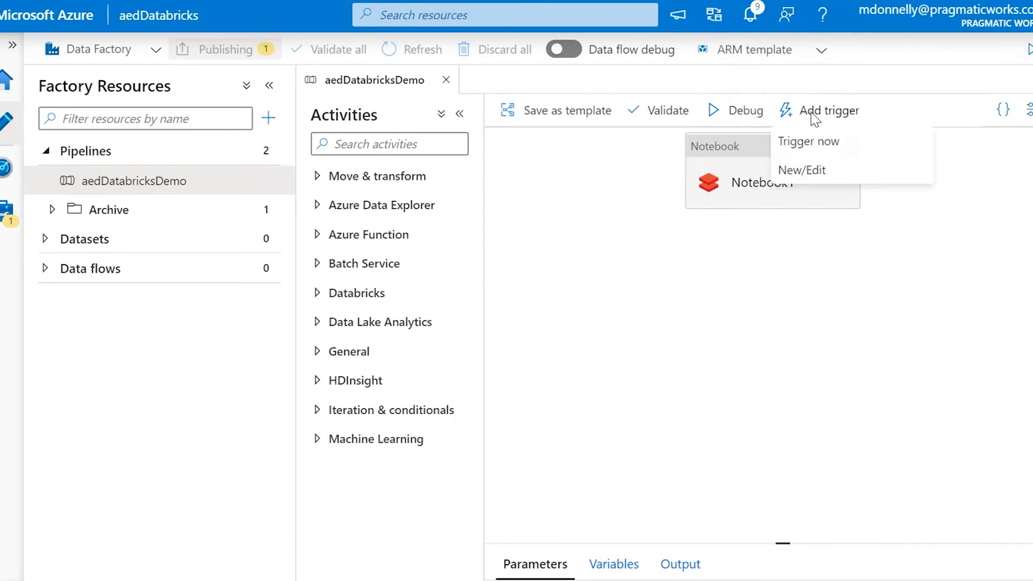
pyautogui.click(798, 148)
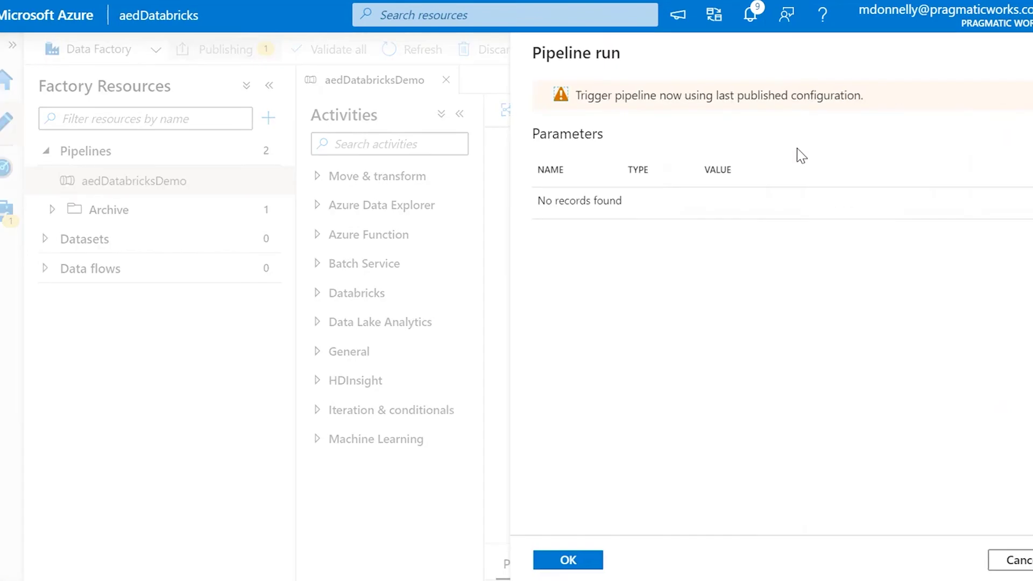
pyautogui.click(568, 560)
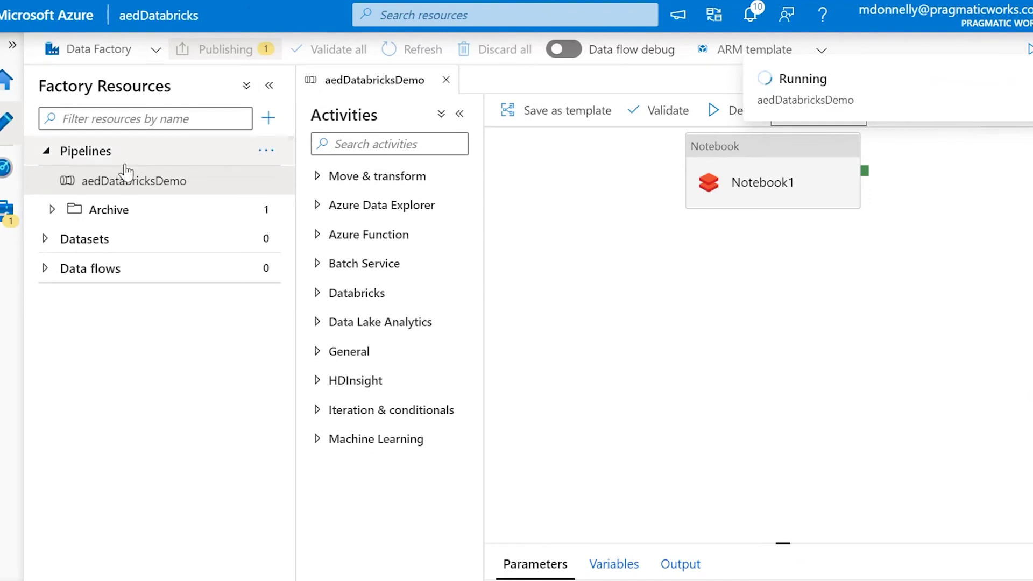
# Step: Open the monitored pipeline run started at 10:47:20 AM and examine the input of its Notebook activity
pyautogui.click(7, 170)
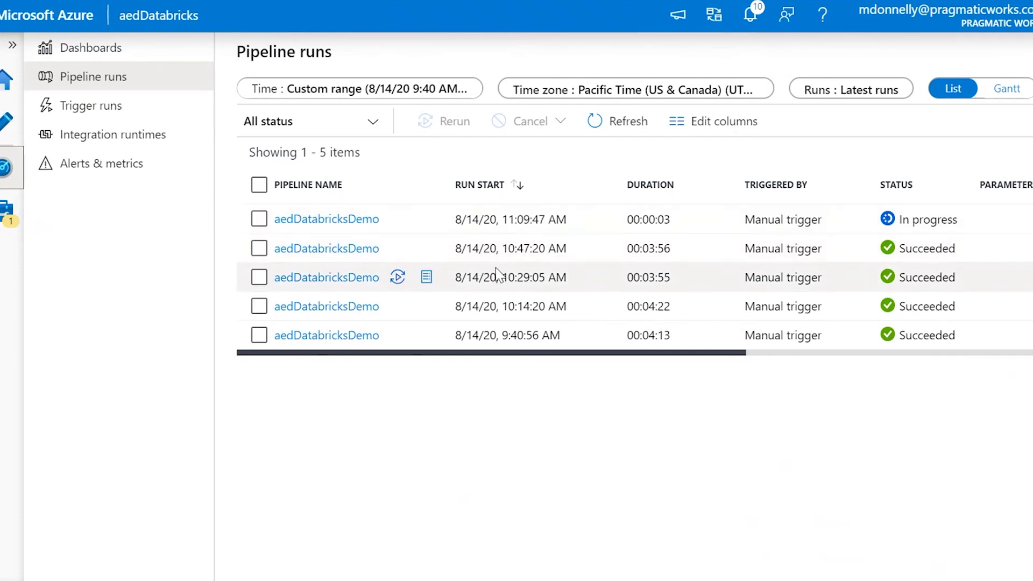
pyautogui.click(328, 251)
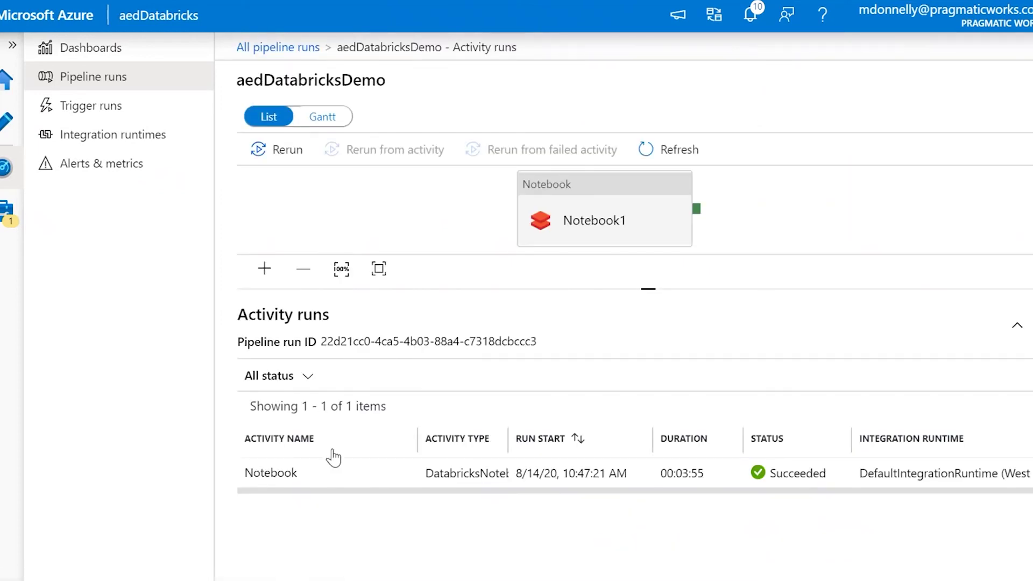
pyautogui.click(340, 470)
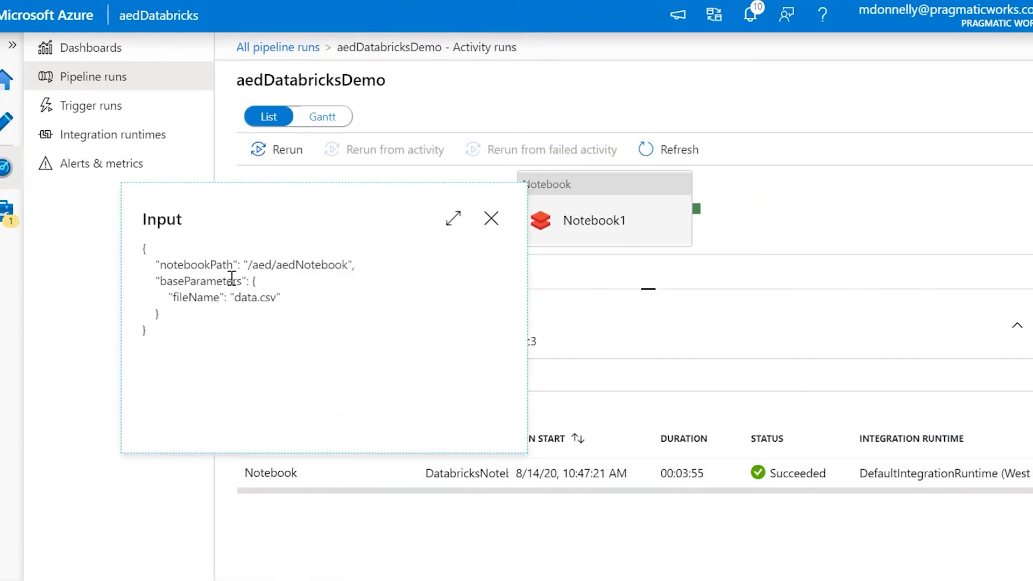
# Step: Close the input details and examine the output of the pipeline run's Notebook activity, including its billing reference
pyautogui.click(491, 218)
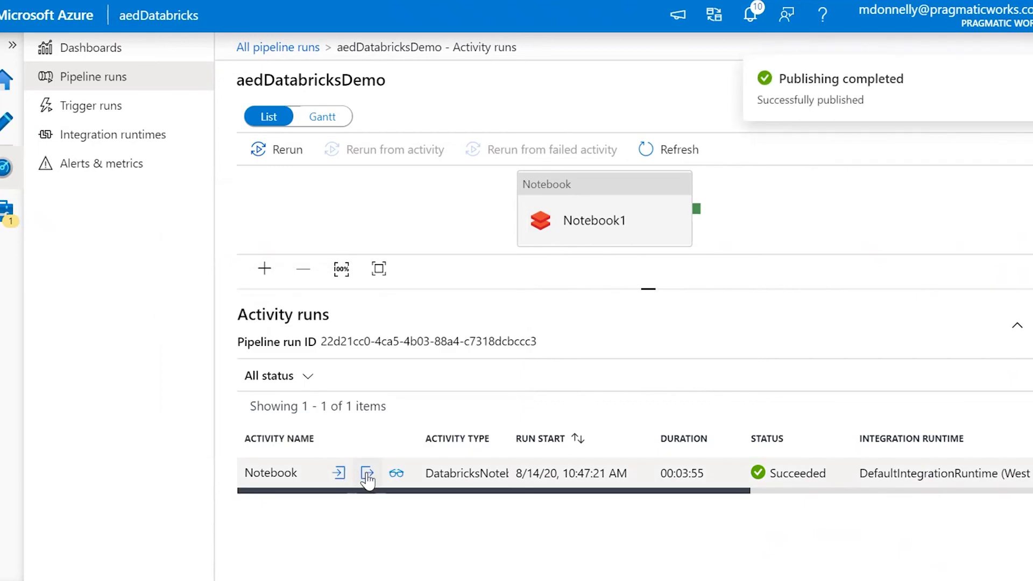
pyautogui.click(367, 474)
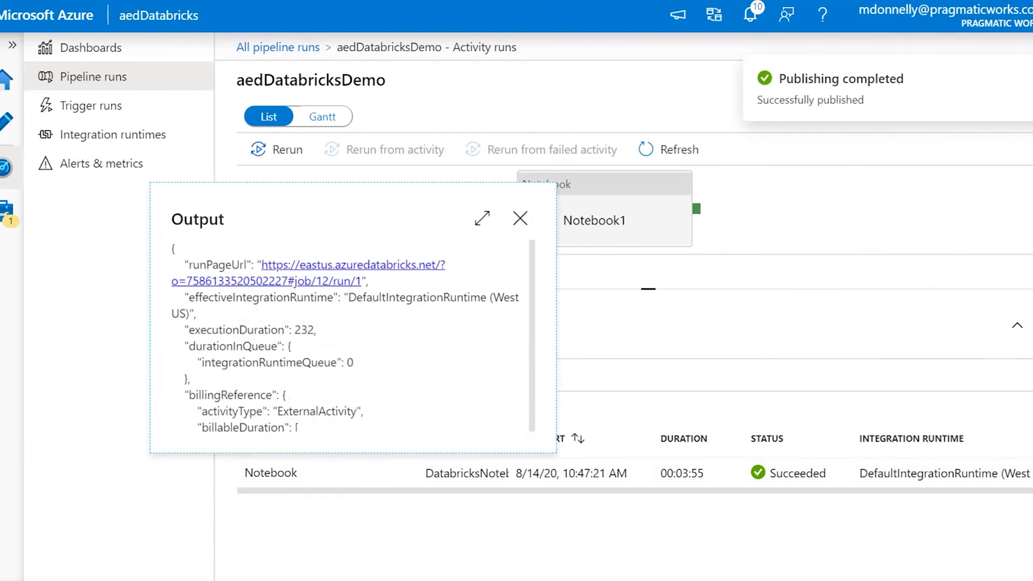
pyautogui.scroll(-3, 347, 322)
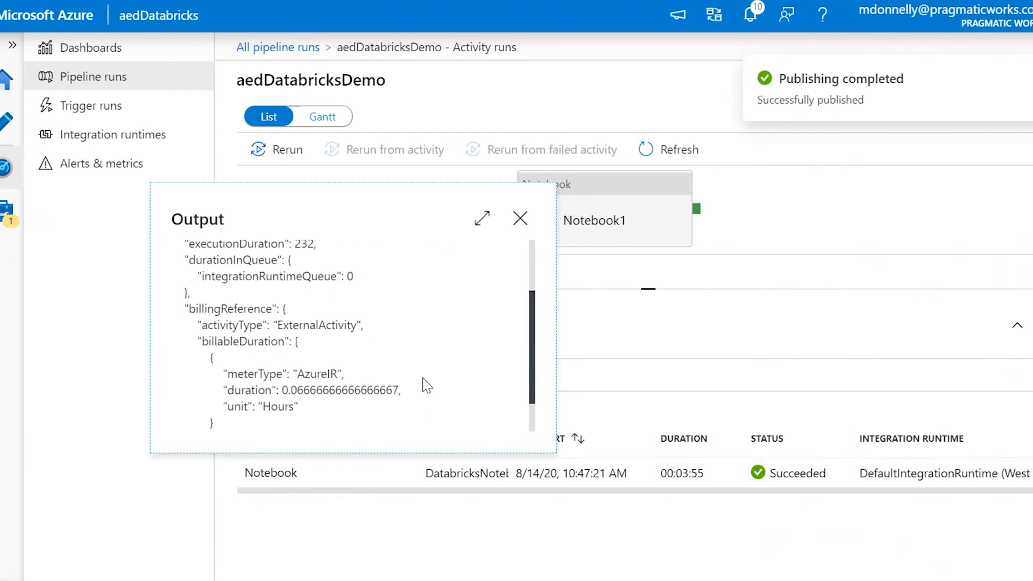
pyautogui.click(520, 226)
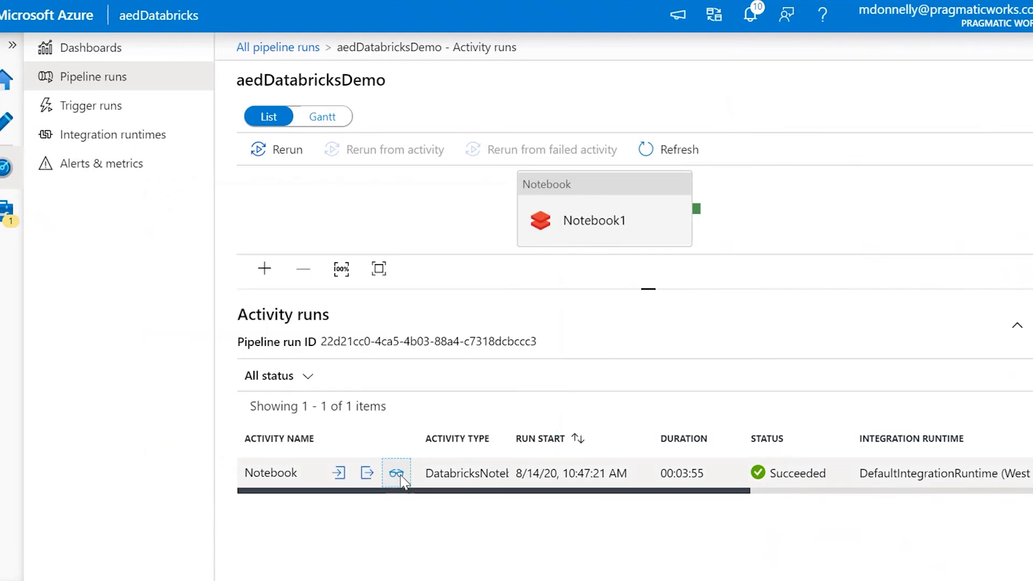
# Step: Open the Databricks run page from the Notebook activity's details and examine the run's parameters, notebook code, data table and percentComplete chart
pyautogui.click(396, 472)
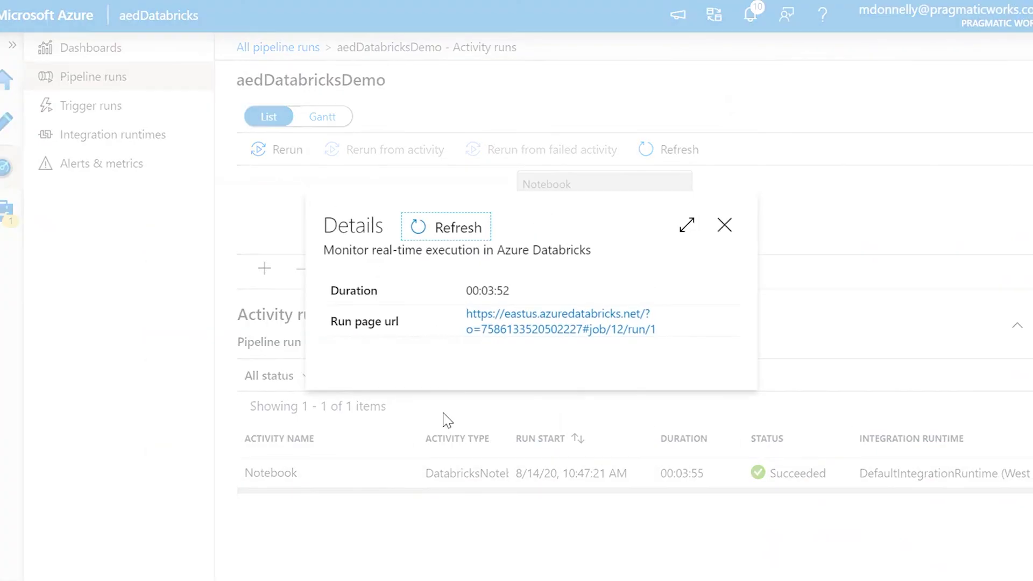
pyautogui.click(563, 325)
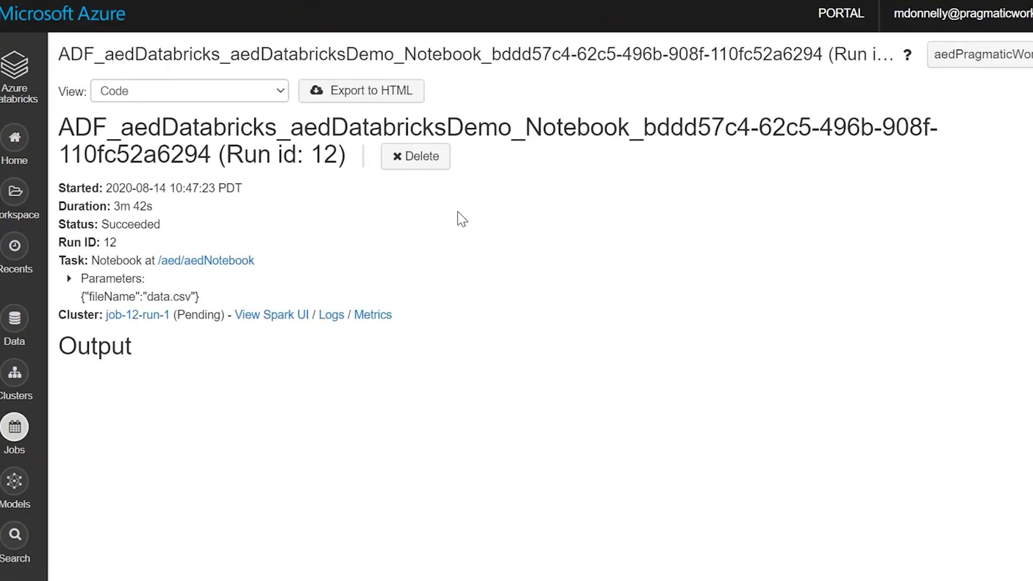
pyautogui.scroll(-4, 514, 249)
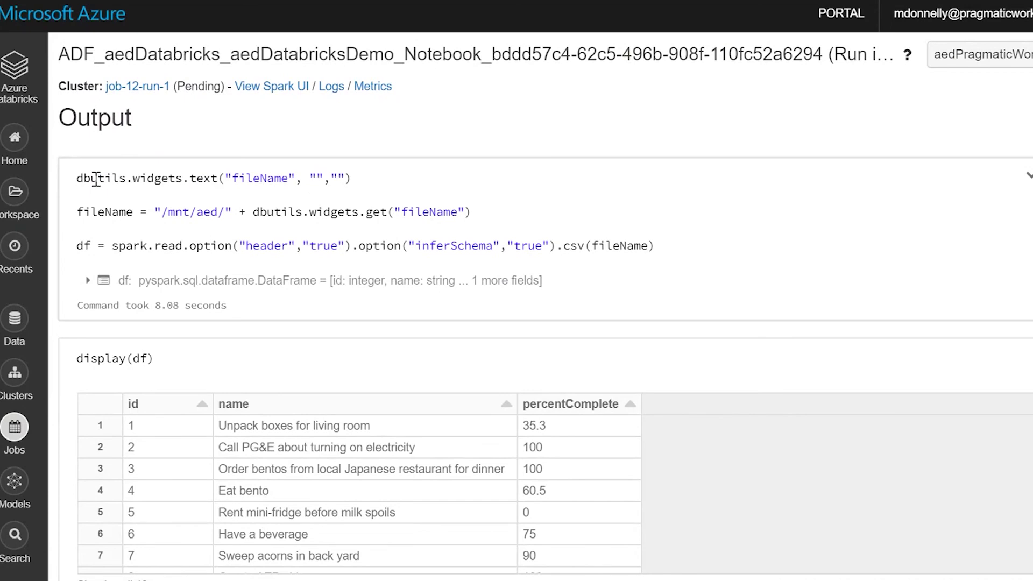
pyautogui.scroll(1, 256, 196)
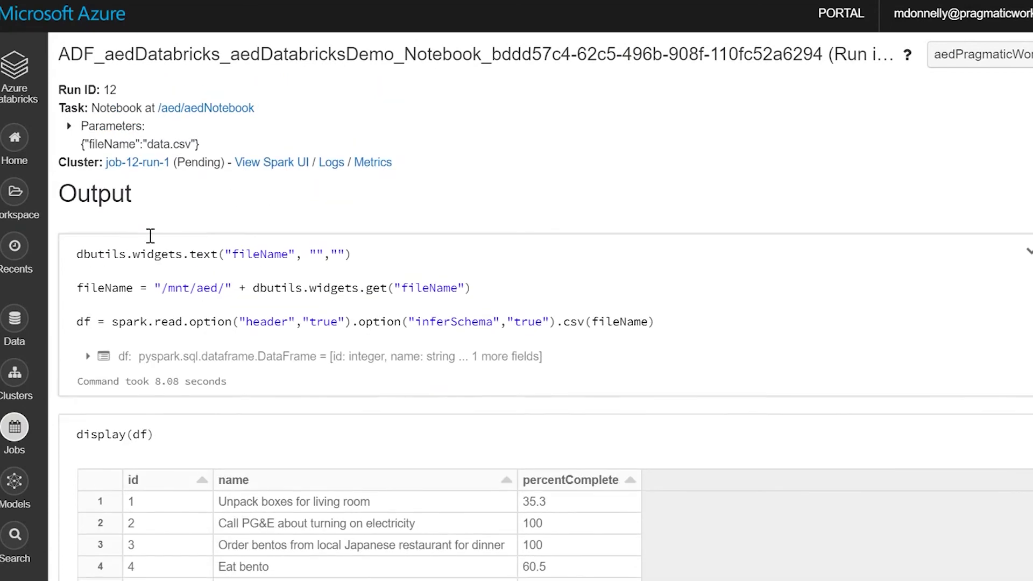
pyautogui.scroll(-1, 533, 301)
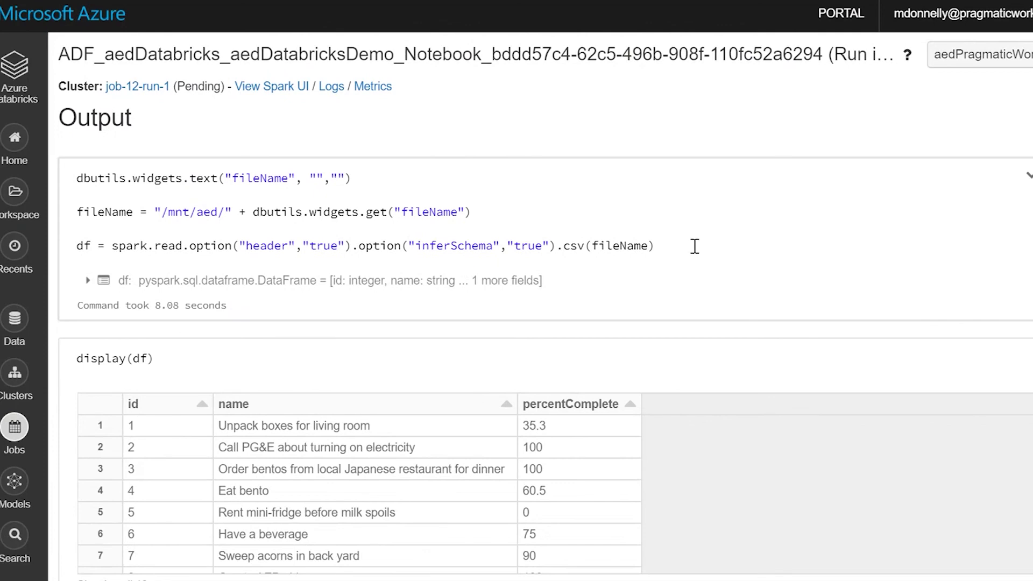
pyautogui.scroll(-3, 695, 247)
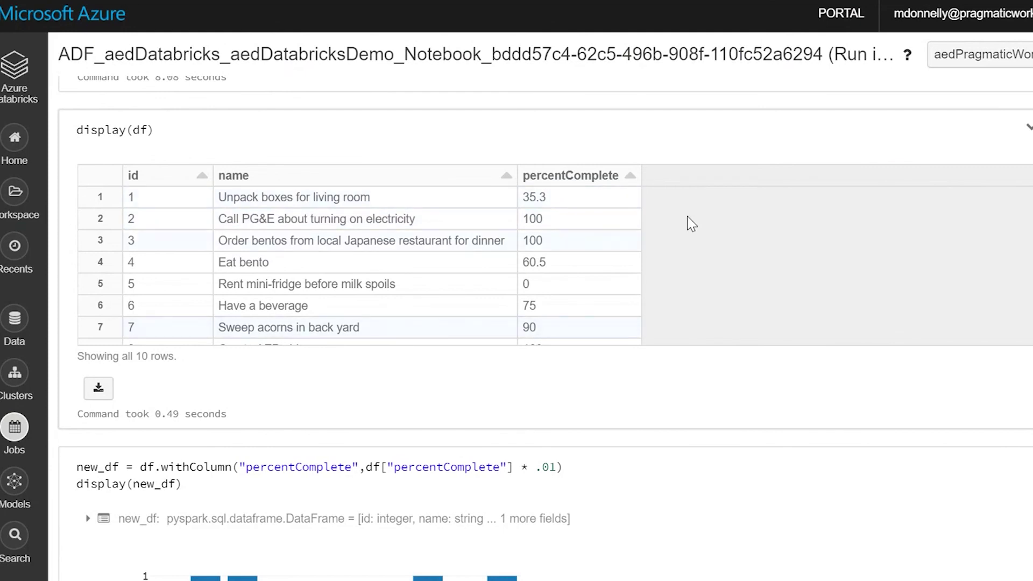
pyautogui.scroll(-1, 677, 335)
pyautogui.scroll(-5, 678, 334)
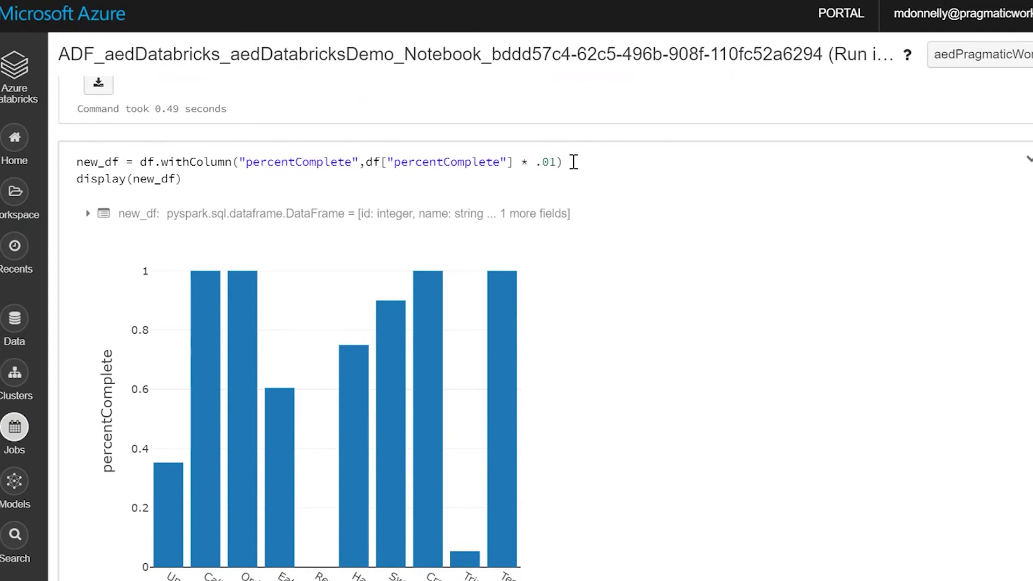
pyautogui.scroll(-4, 597, 215)
pyautogui.scroll(3, 598, 217)
pyautogui.scroll(15, 598, 218)
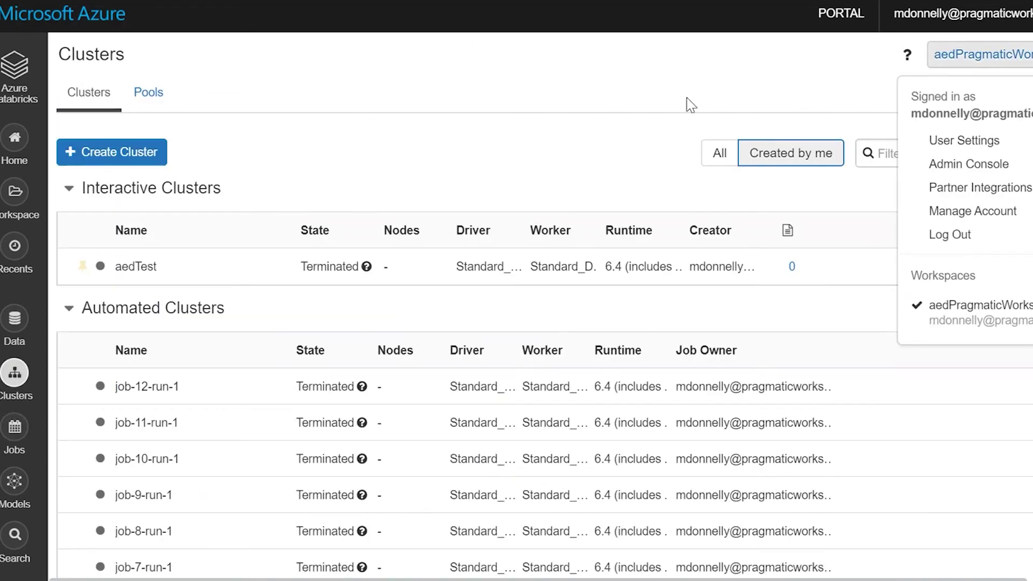
# Step: Dismiss the account menu to view the interactive and automated clusters in the Databricks workspace
pyautogui.click(756, 64)
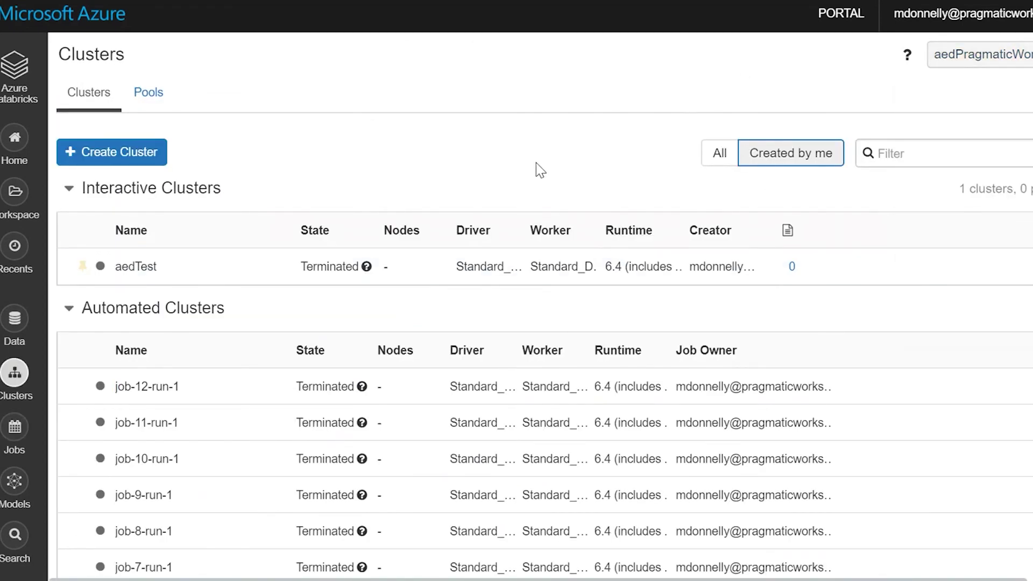